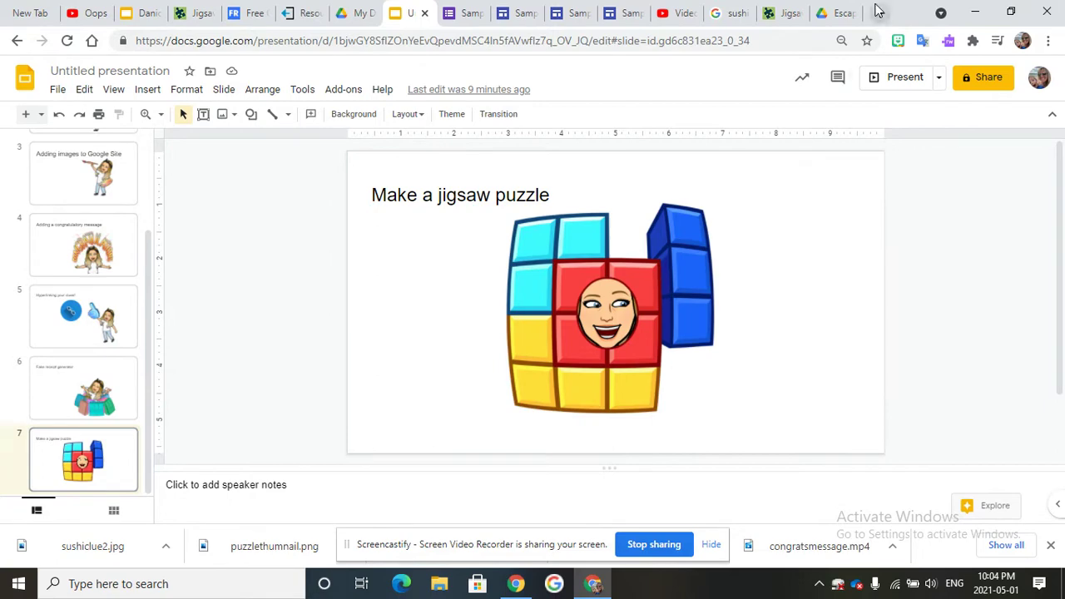
- Switch to the browser tab holding the sushiclue jigsaw and load the jigidi.com home page there
click(783, 13)
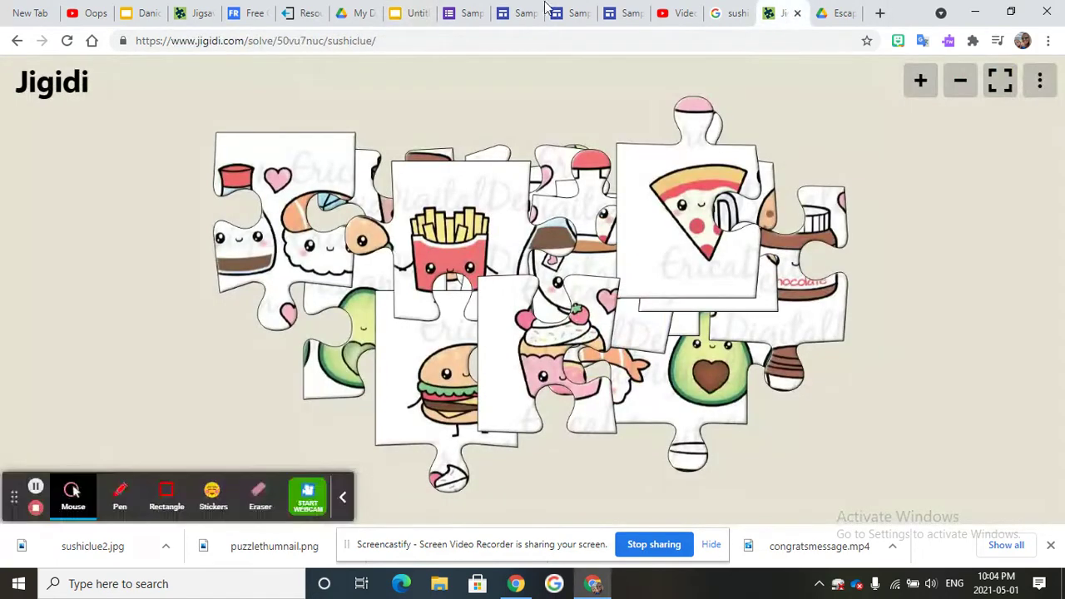
click(15, 41)
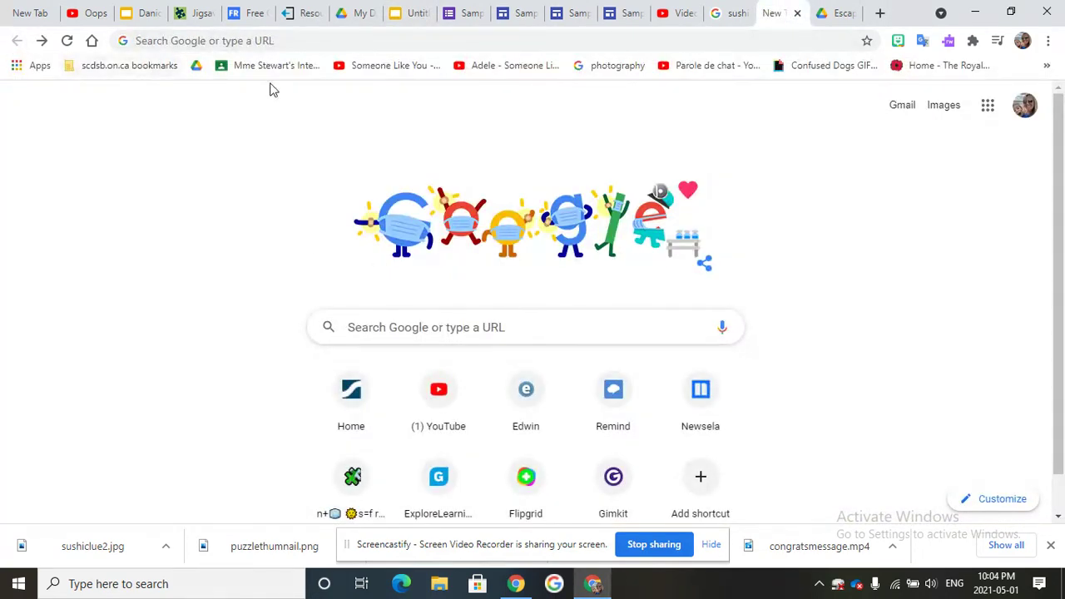
click(279, 42)
text(j)
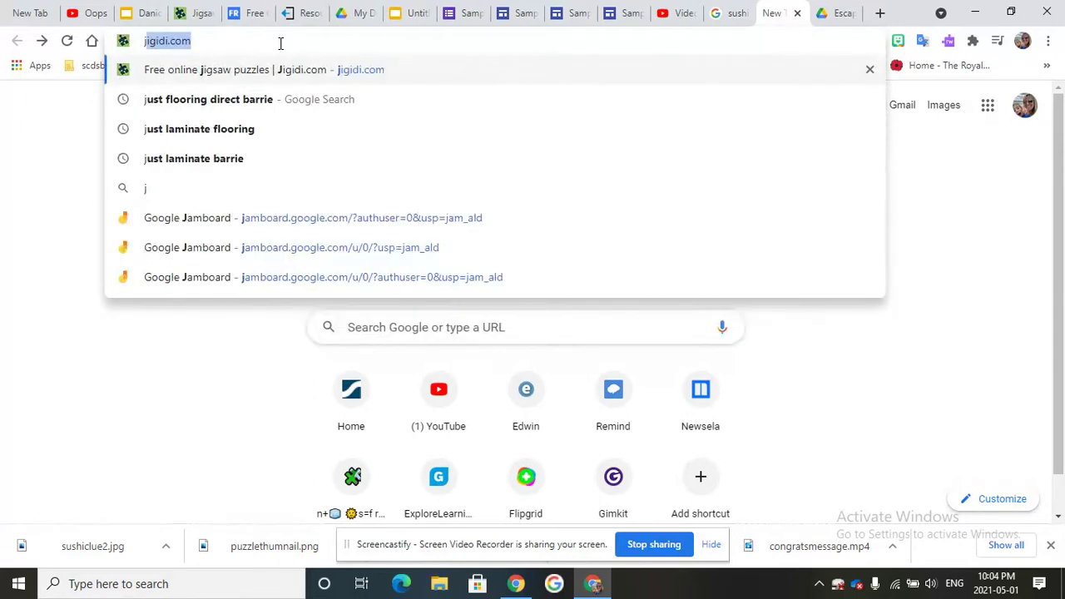
key(Return)
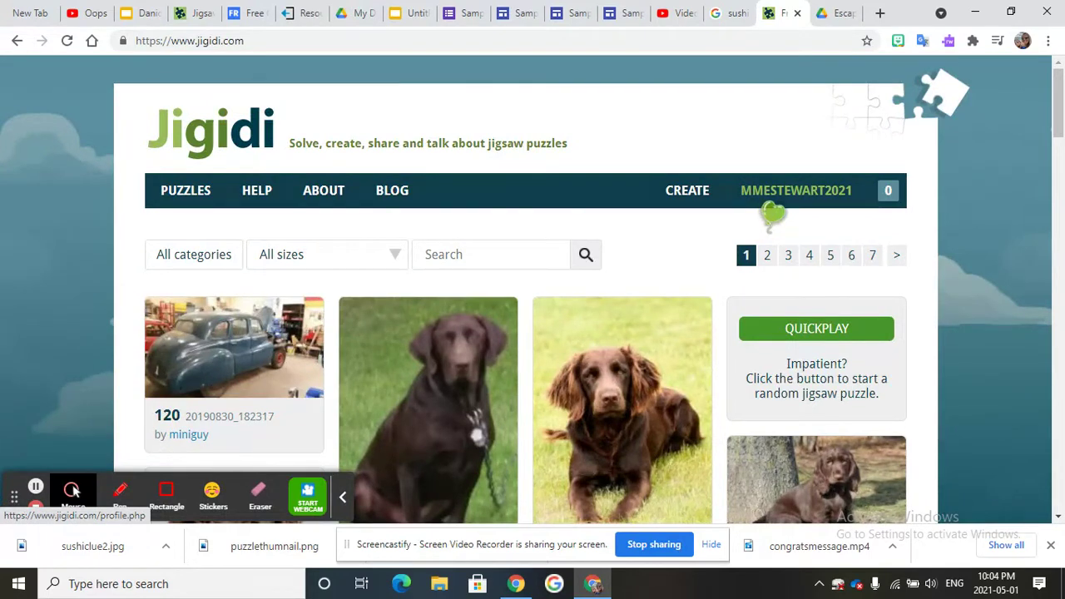
- Open the Jigidi page for creating a new puzzle
right_click(1062, 123)
click(1062, 123)
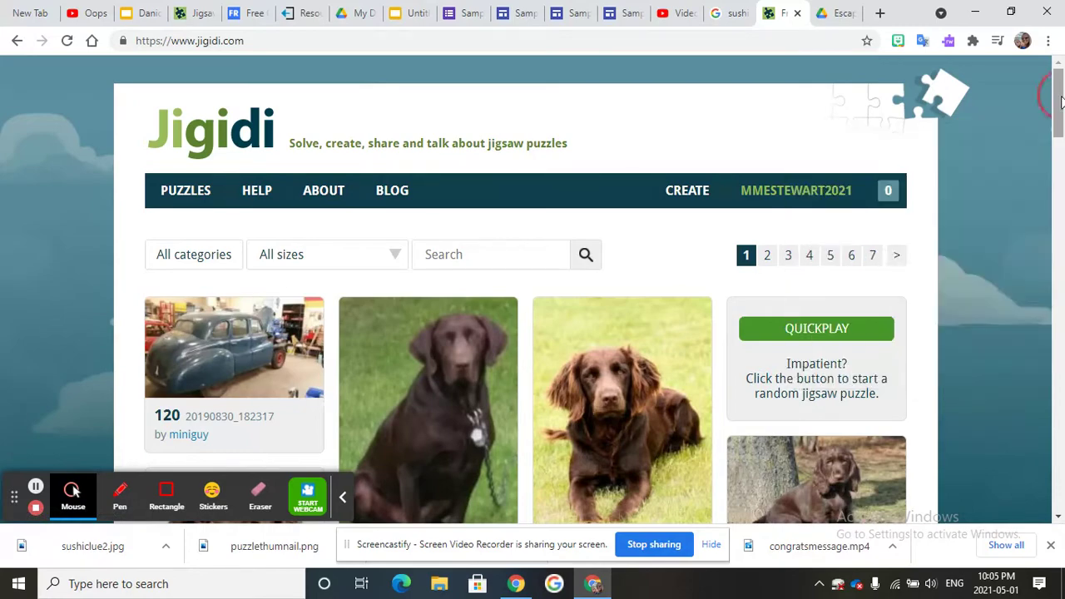
right_click(1062, 123)
mouse_move(1062, 77)
mouse_down()
mouse_move(1061, 374)
mouse_move(1055, 92)
mouse_up()
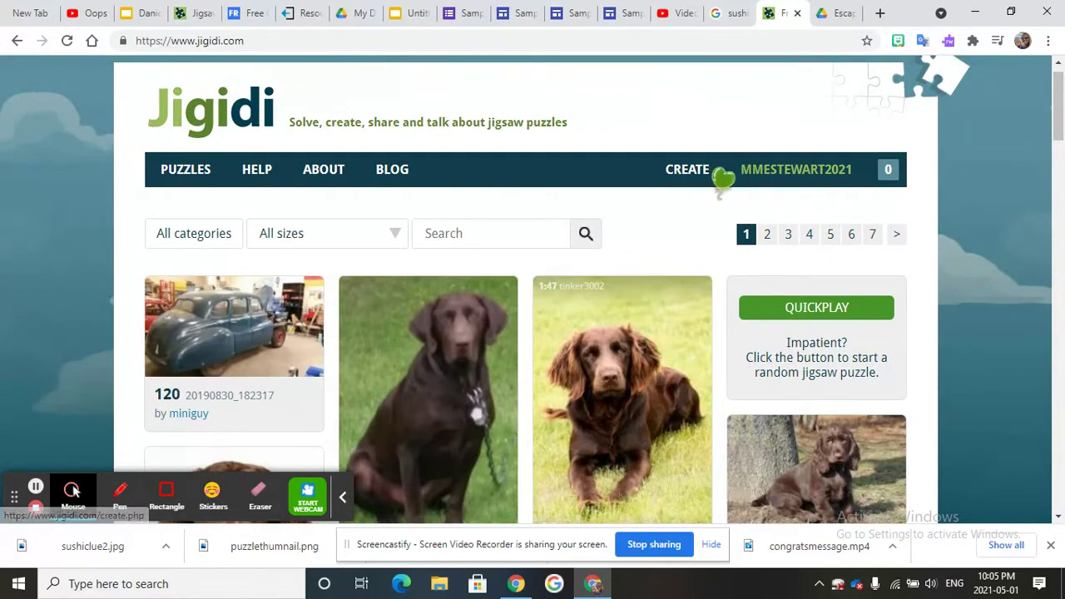
click(685, 175)
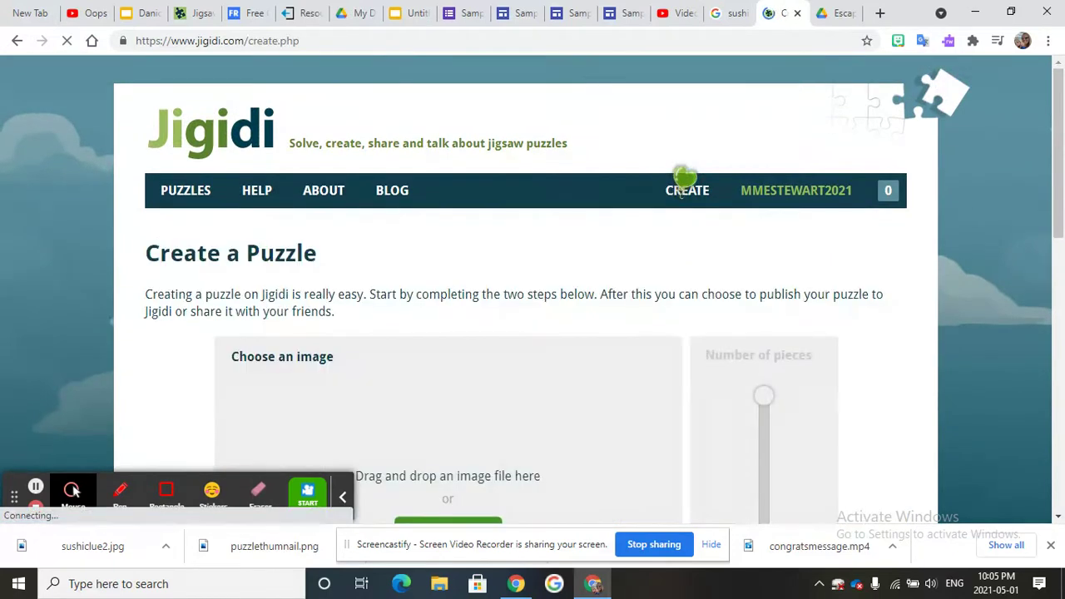
- Choose the file sushiclue.jpg from the computer as the image for the new puzzle
right_click(1062, 193)
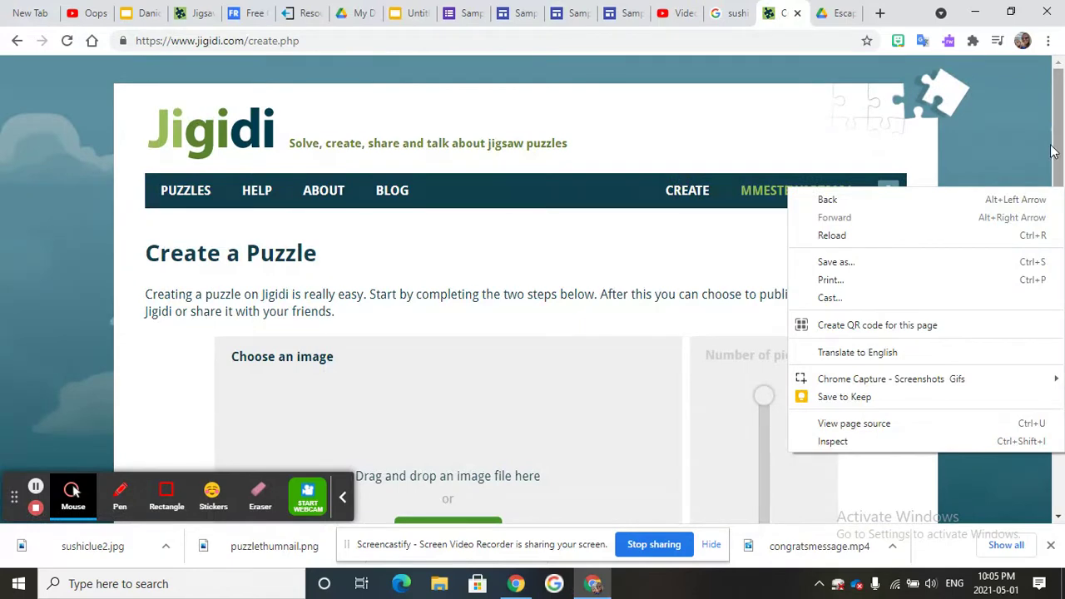
key(Escape)
drag(1062, 192, 1062, 237)
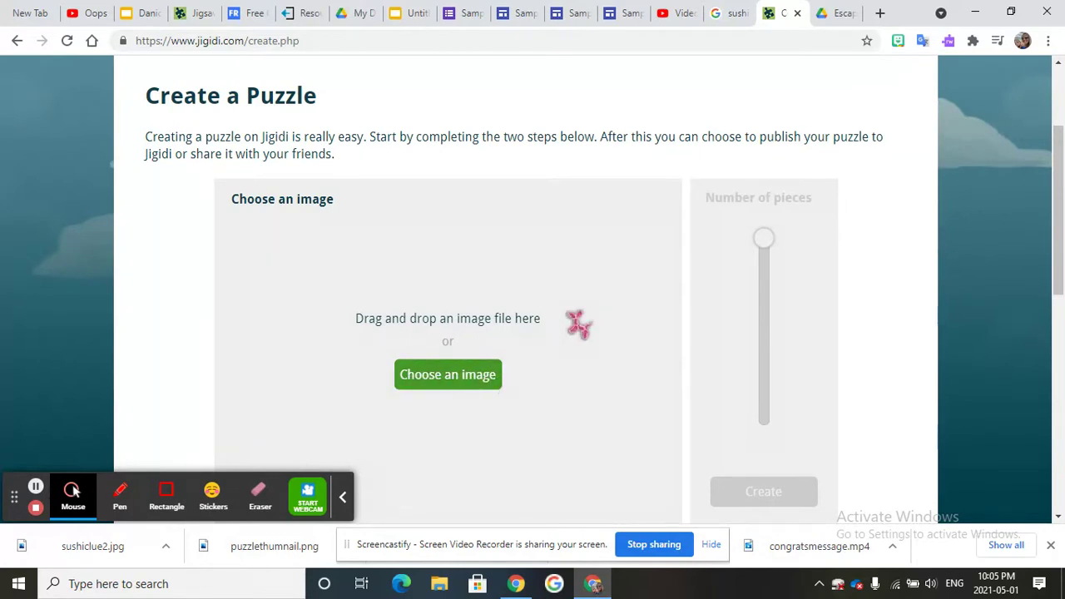
drag(60, 555, 94, 558)
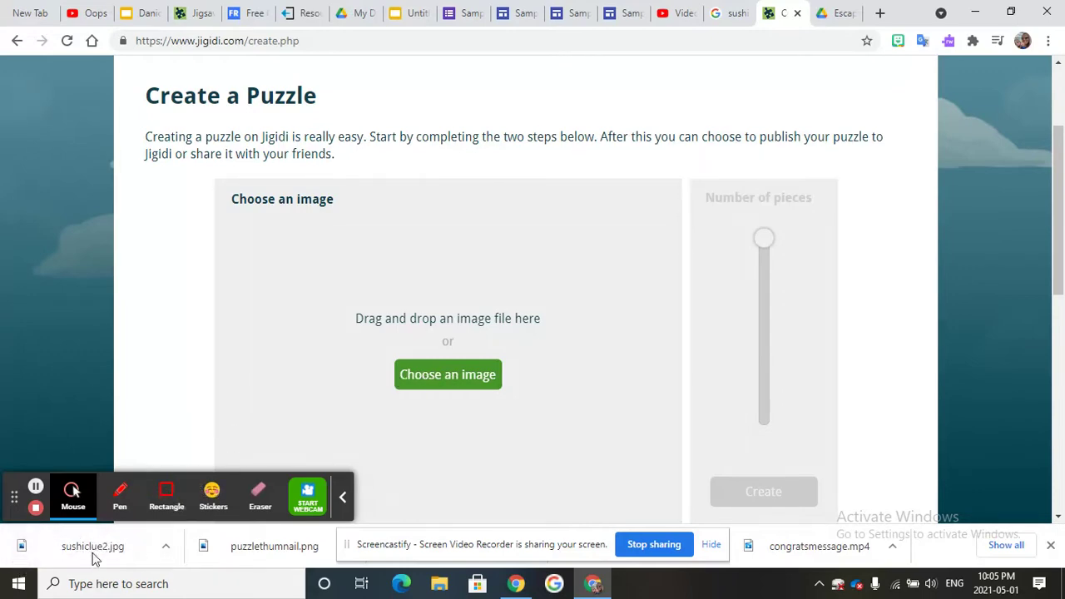
click(455, 384)
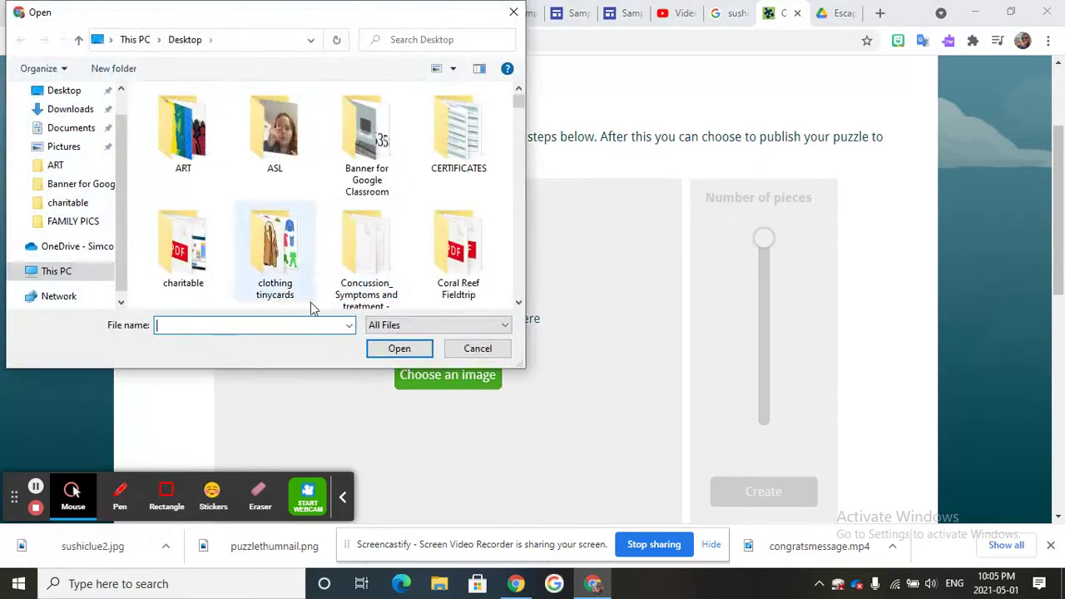
text(sus)
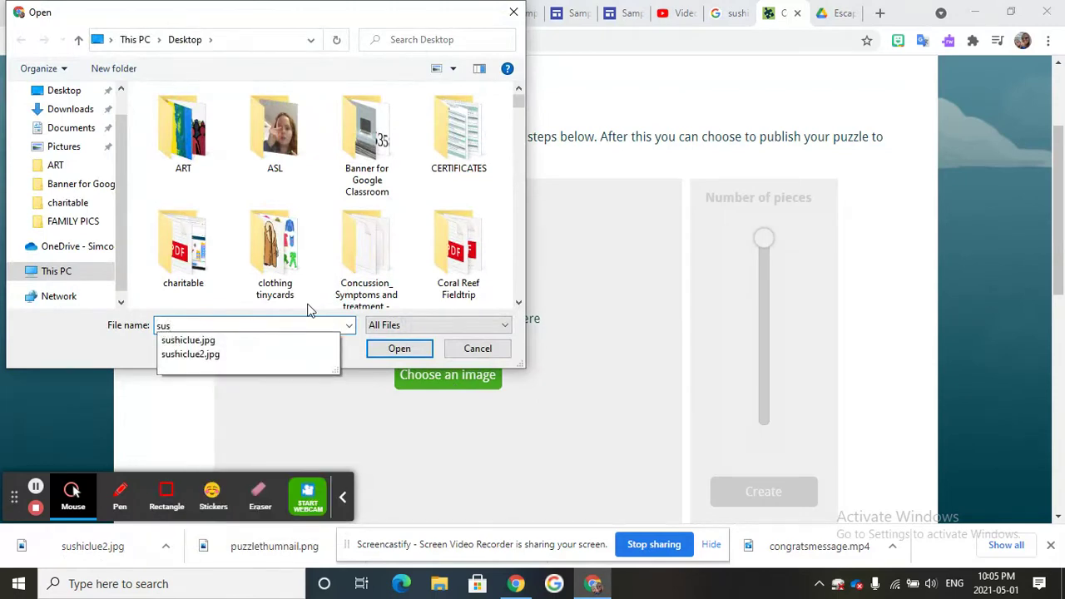
click(207, 342)
click(393, 349)
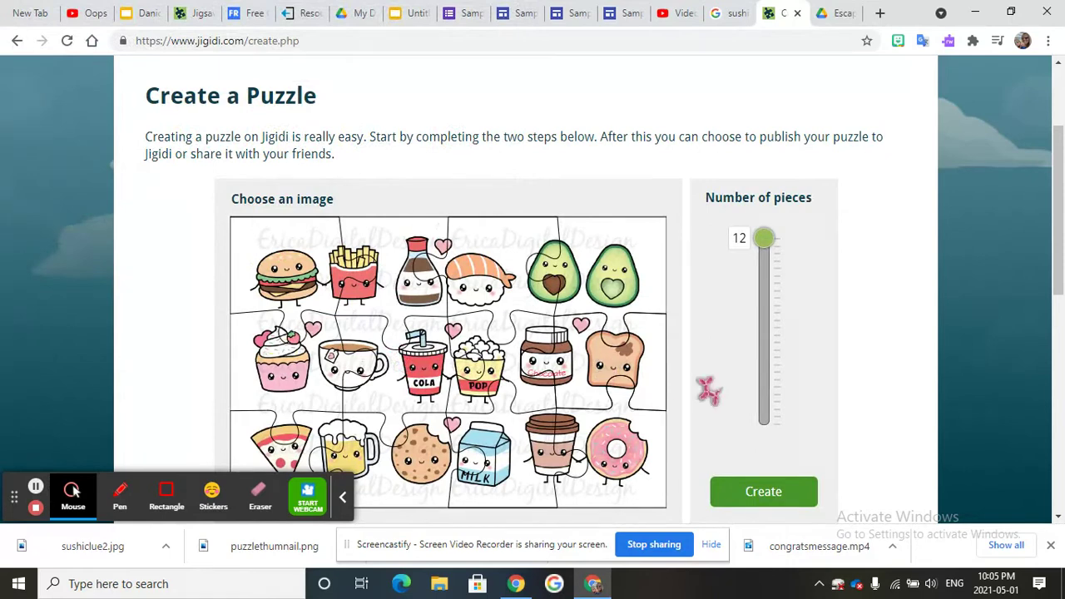
- Set the number of pieces to 24 and create the puzzle
mouse_move(766, 250)
mouse_down()
mouse_move(772, 274)
mouse_move(770, 265)
mouse_up()
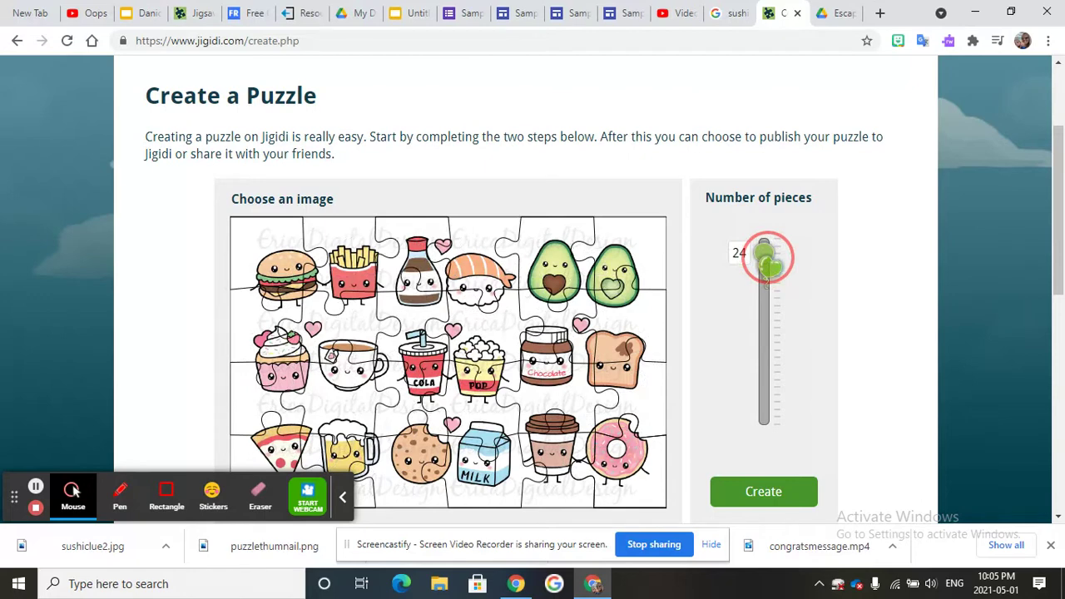
drag(768, 263, 767, 261)
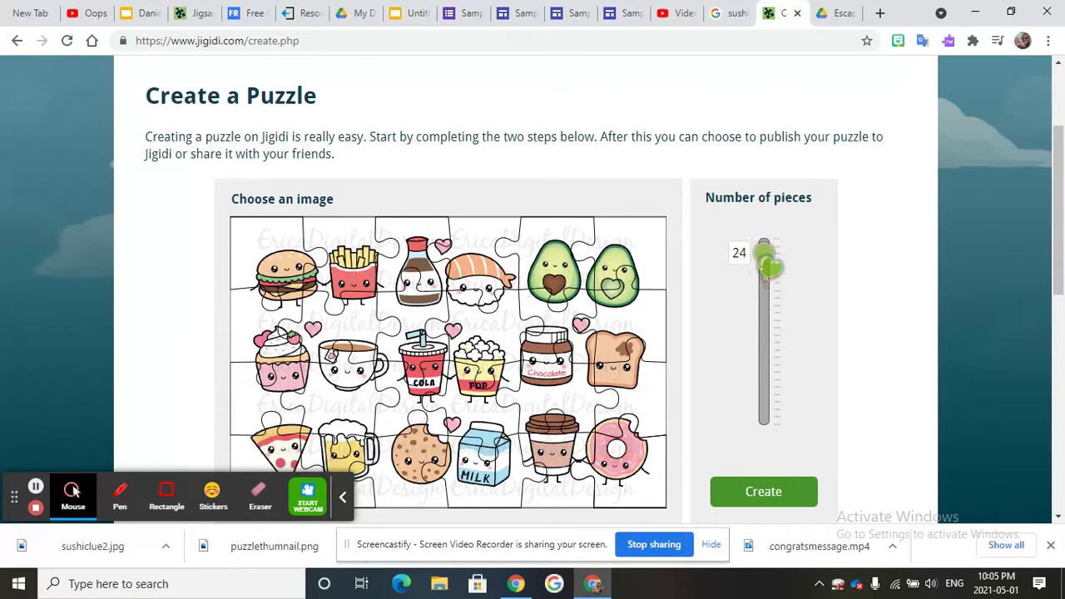
click(758, 494)
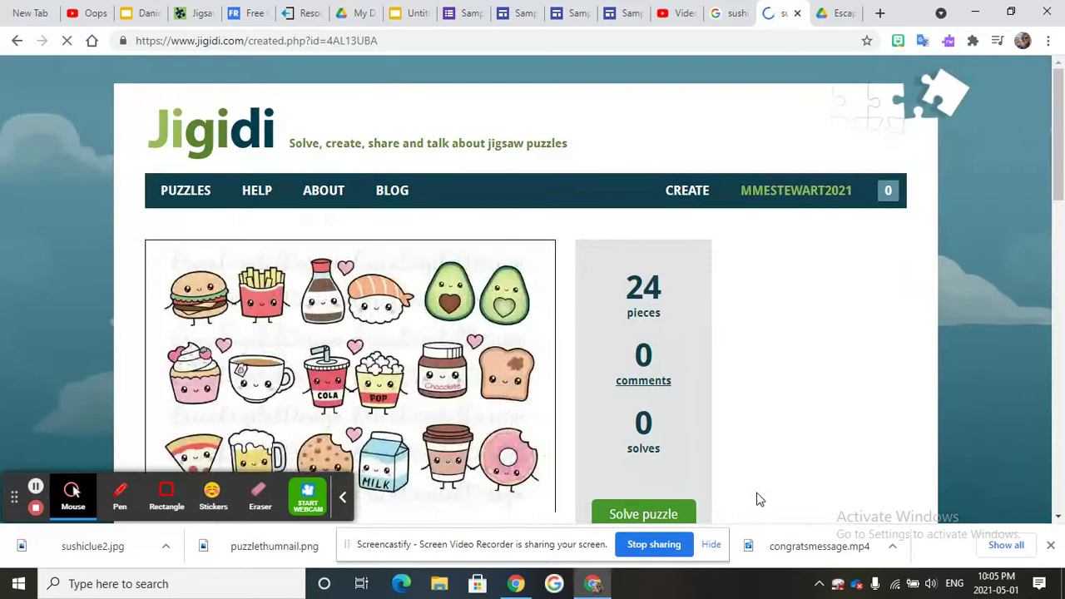
- Open the created sushiclue puzzle in solving mode and select its full web address for copying
drag(1060, 190, 1060, 235)
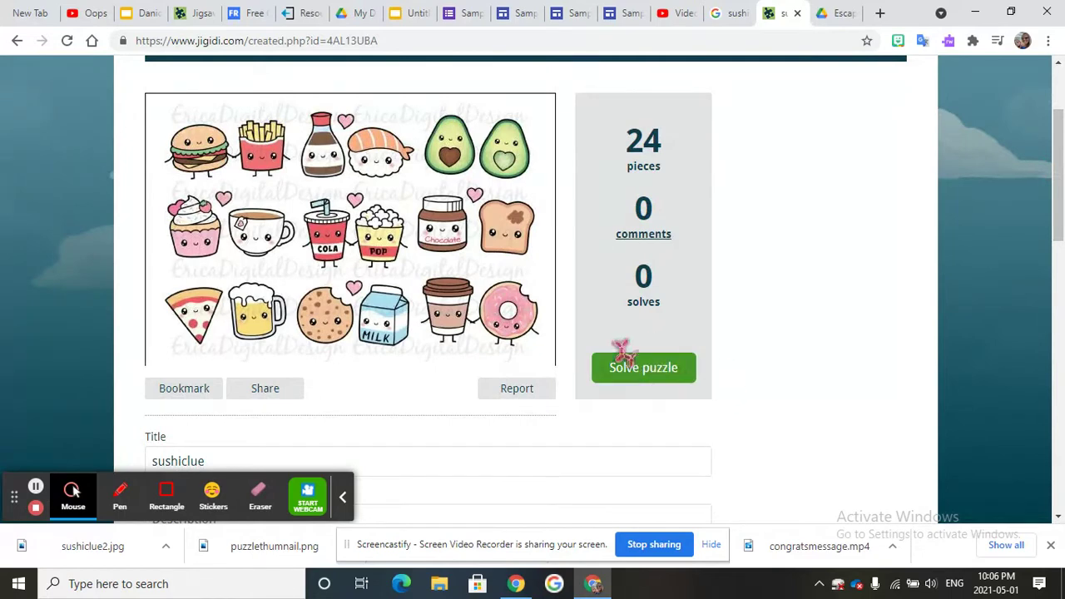
click(641, 376)
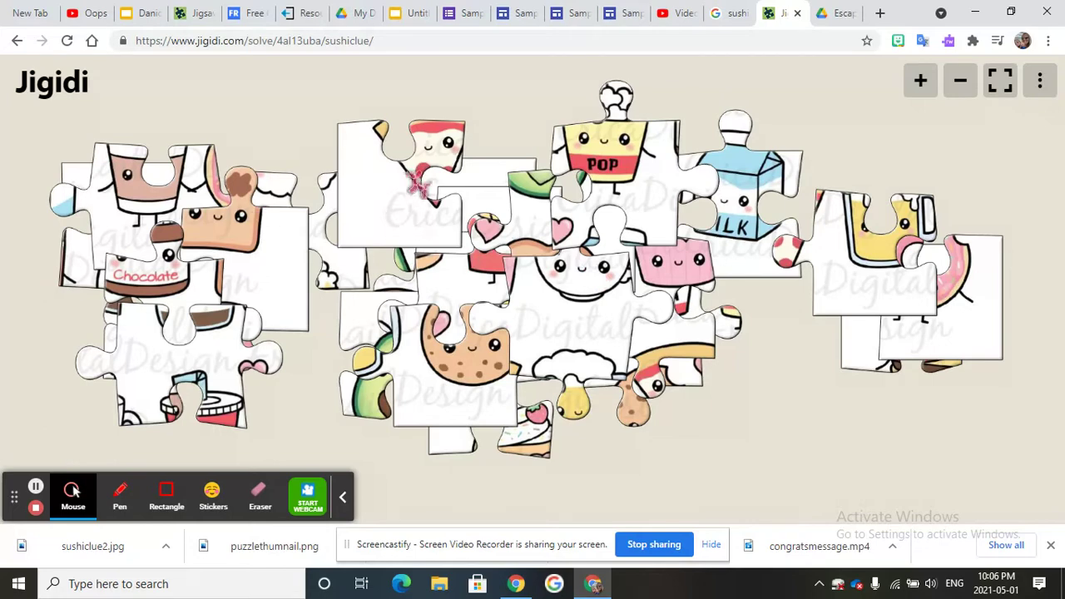
click(391, 44)
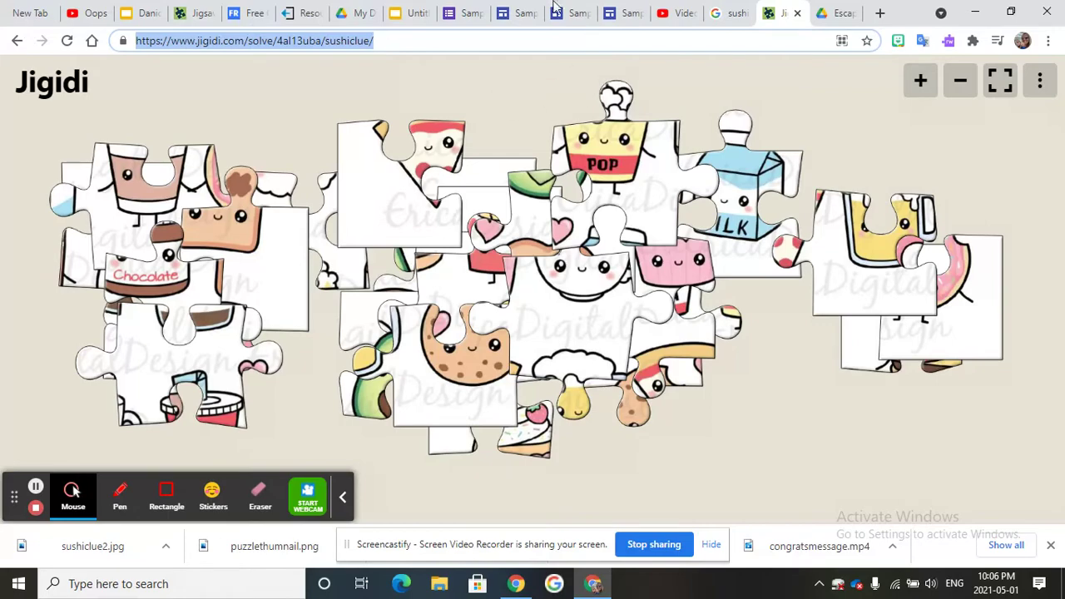
- Switch to the published SampleEscapeRoom site and open it for editing at the My favourite food section
click(626, 15)
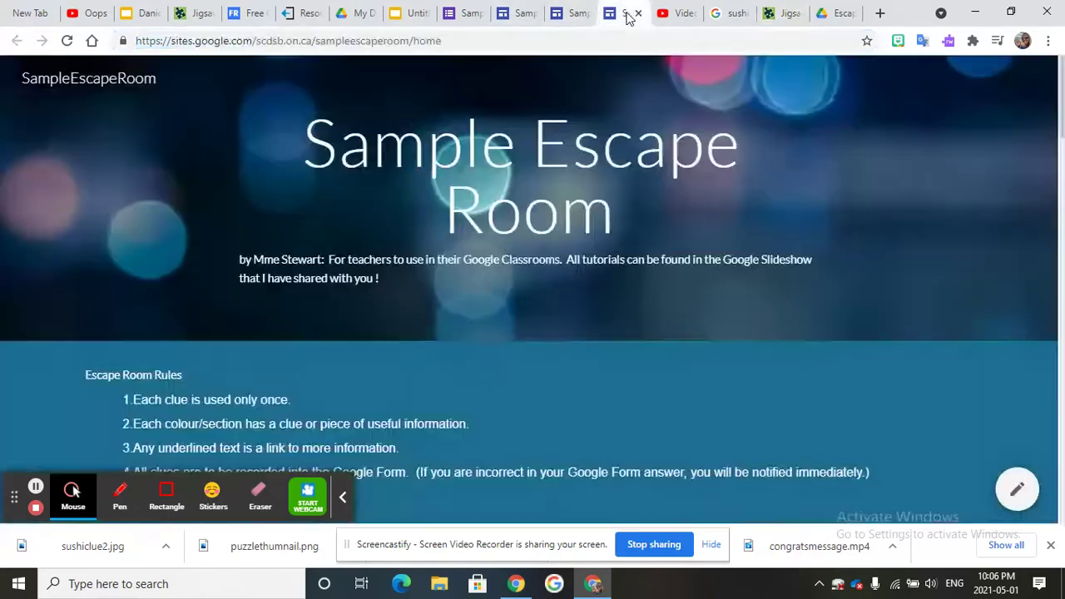
drag(1061, 93, 1063, 204)
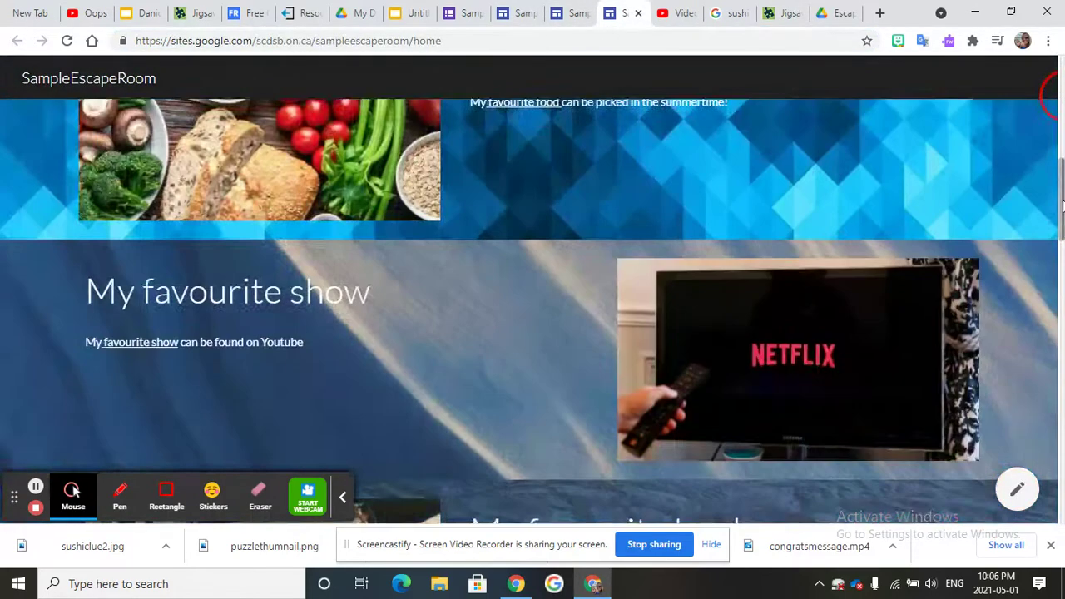
click(1017, 489)
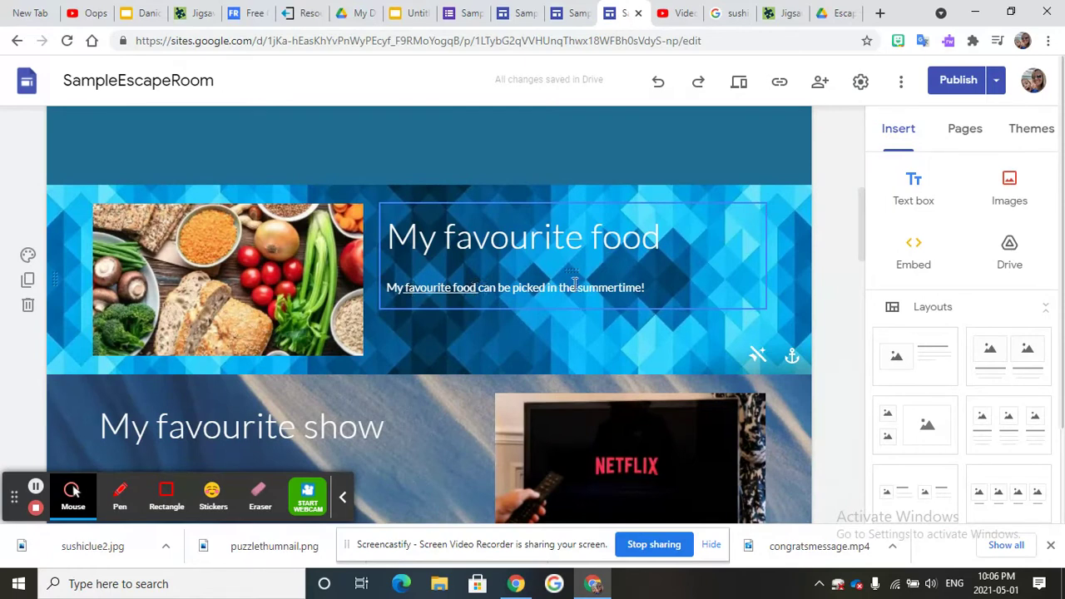
drag(579, 288, 639, 300)
click(659, 243)
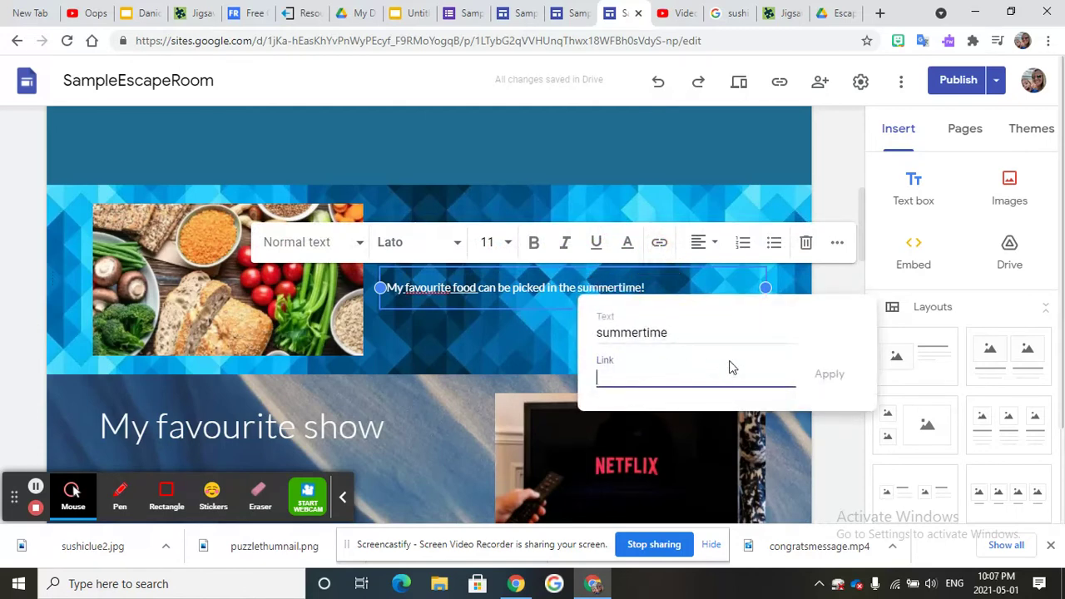
click(839, 177)
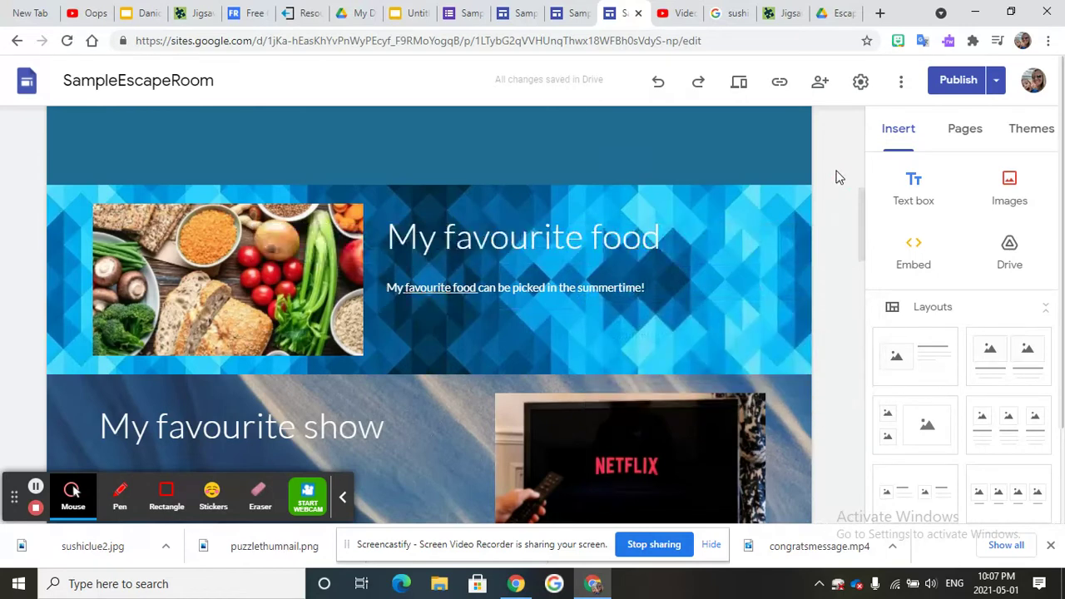
drag(860, 238, 852, 133)
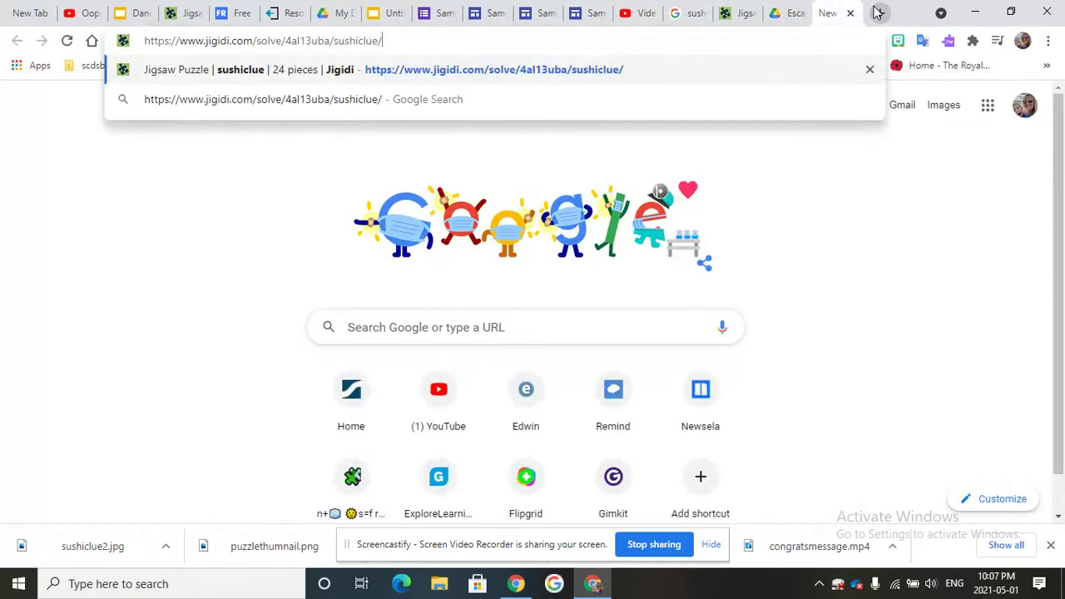
key(Return)
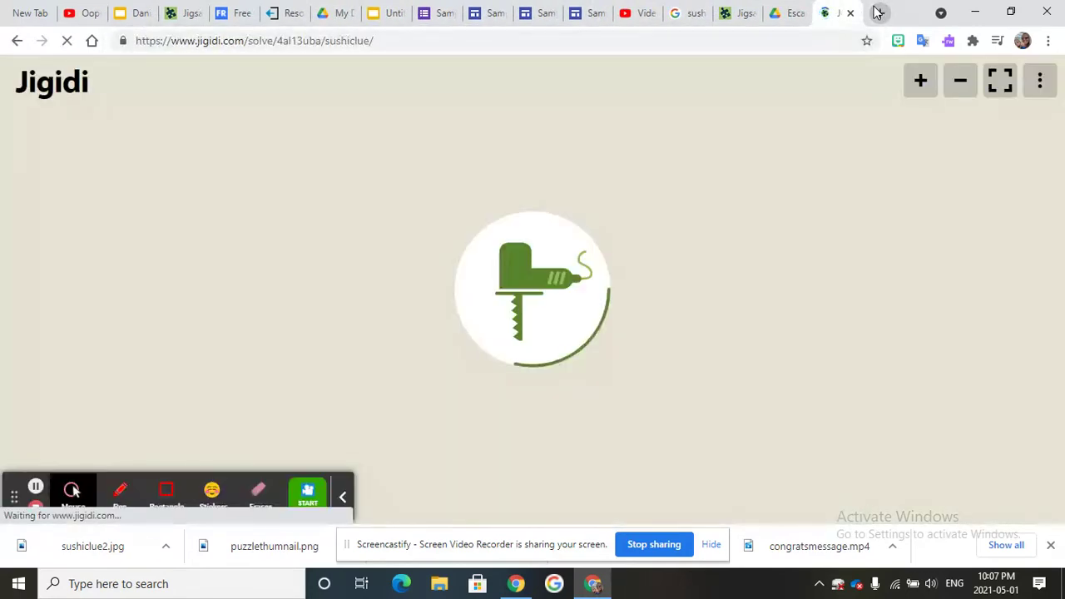